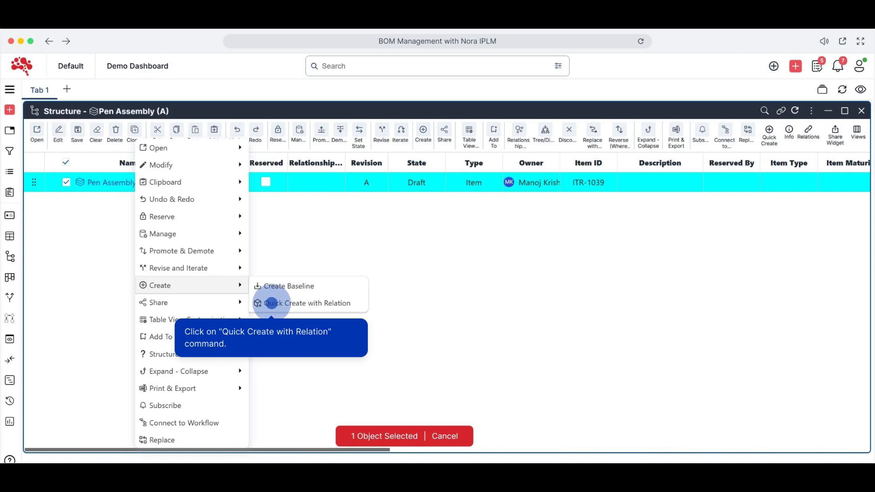
Create an Item named "Pen Body Assembly" under Pen Assembly with the Subitem relationship, keeping the creation form open for another
click(272, 303)
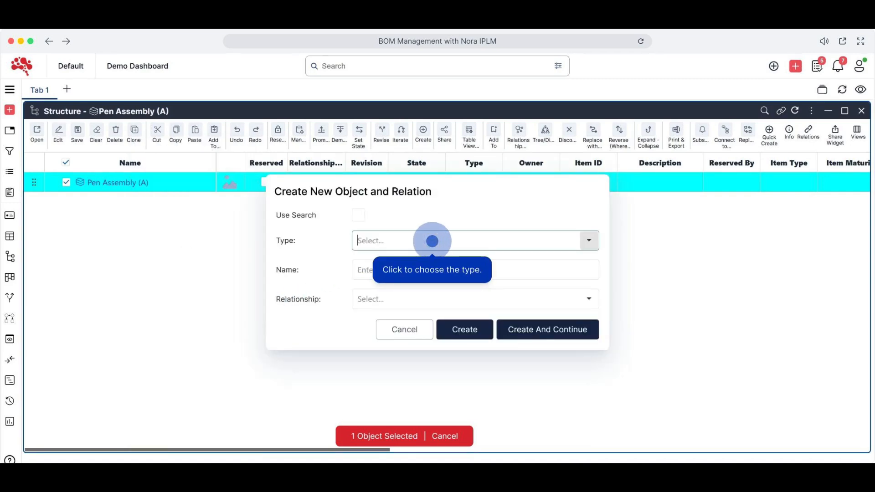
click(432, 241)
text(ite)
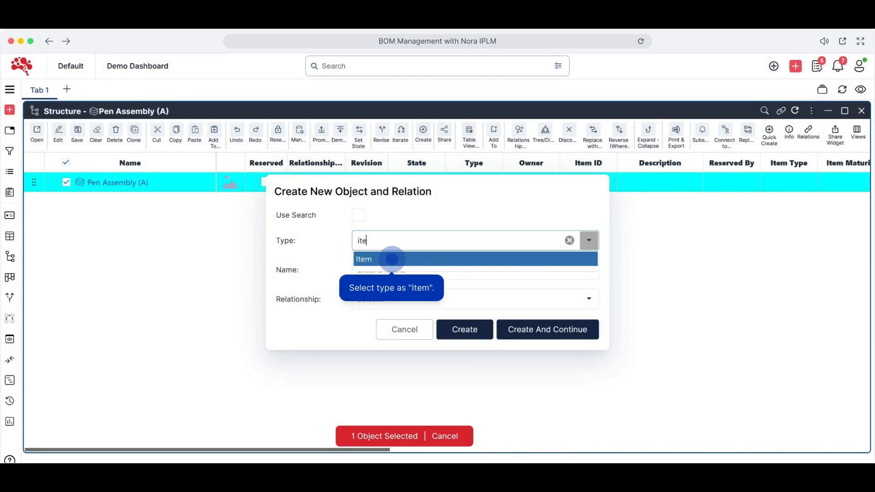
click(392, 259)
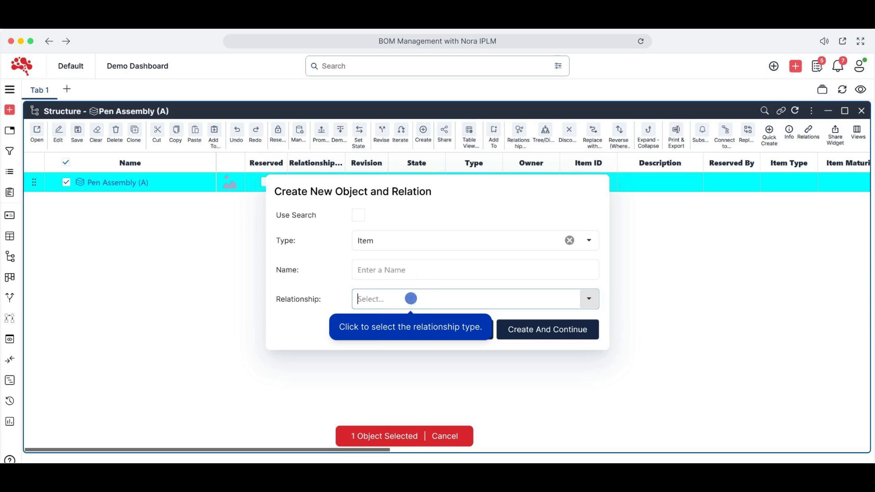
click(411, 299)
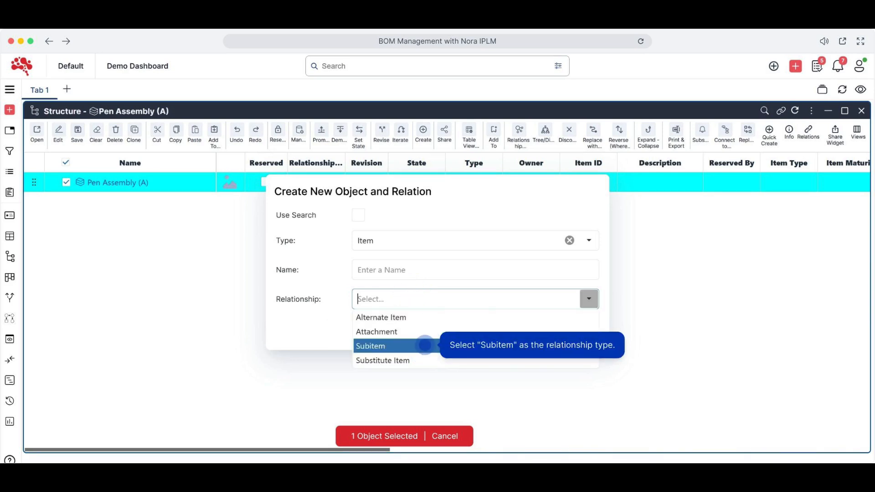
click(424, 346)
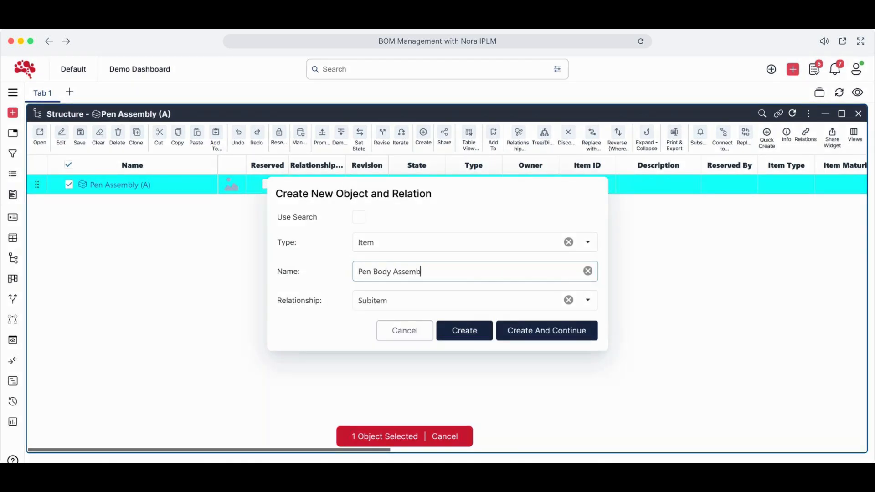
click(522, 331)
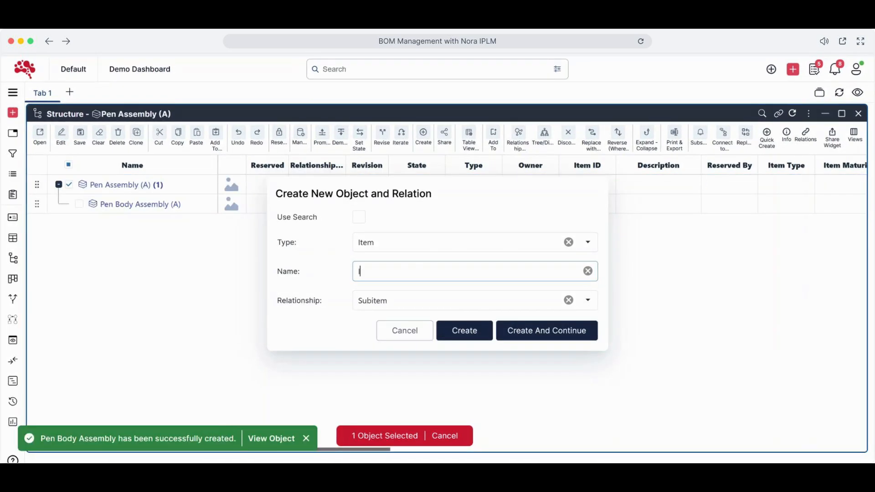
Add the subitems "Ink Delivery System", "Mechanism and Action Assembly" and "Packaging Assembly" to Pen Assembly
text(Ink Delivery System)
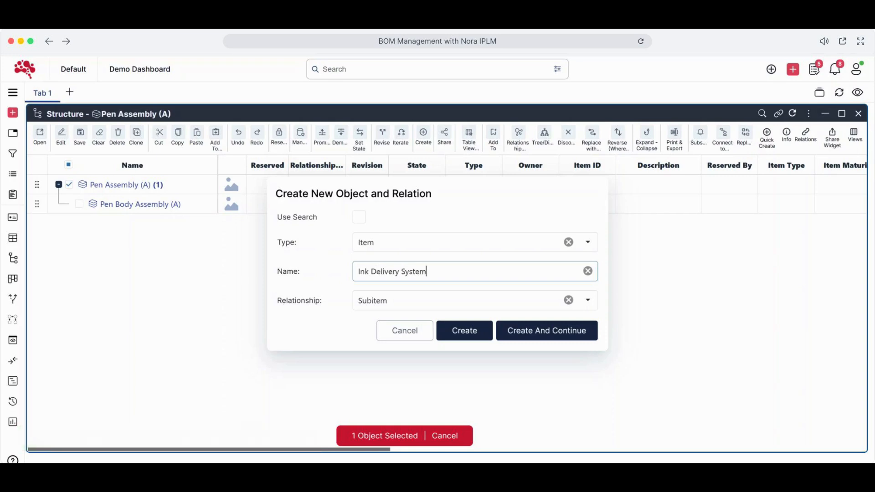
click(541, 337)
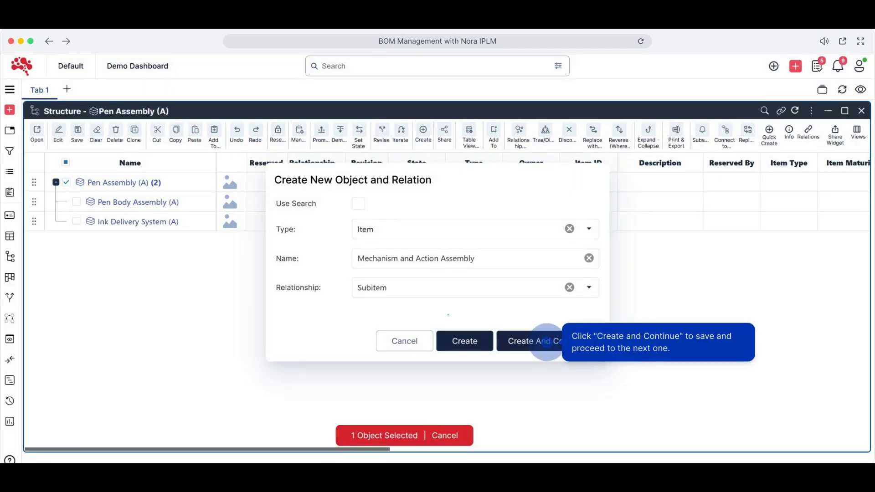
click(547, 342)
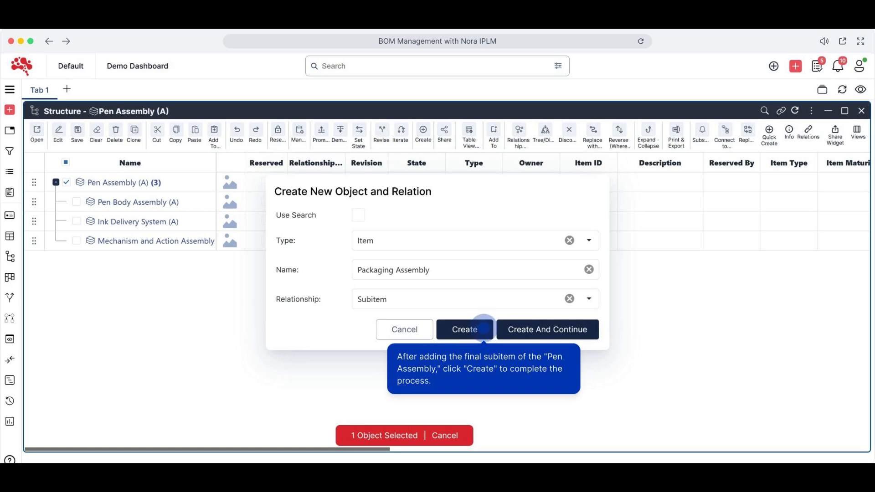
click(483, 329)
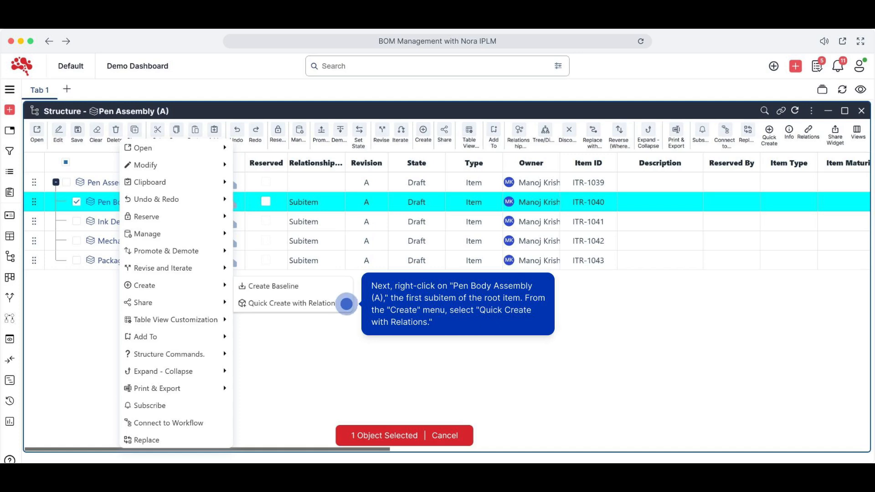
Create the Item subitems "Pen Body (Barrel)", "Ergonomic Gel Grip" and "Clip" under Pen Body Assembly
click(346, 304)
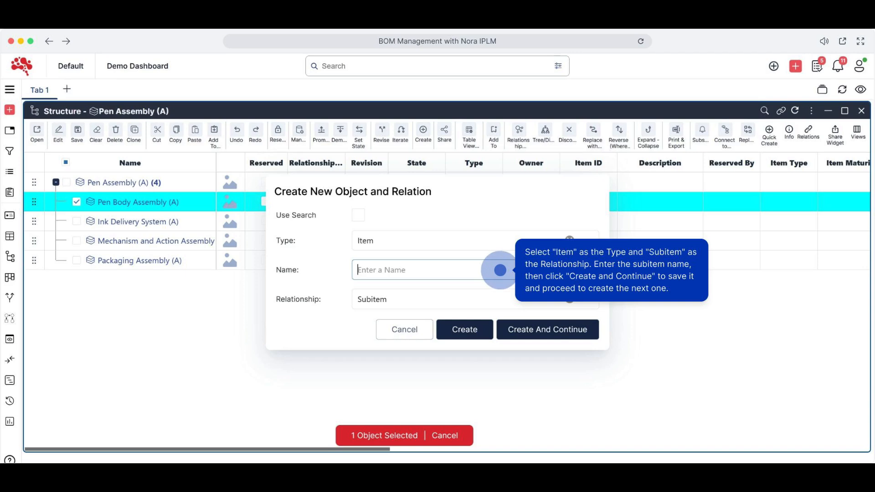
text(Pen Body (Barrel)
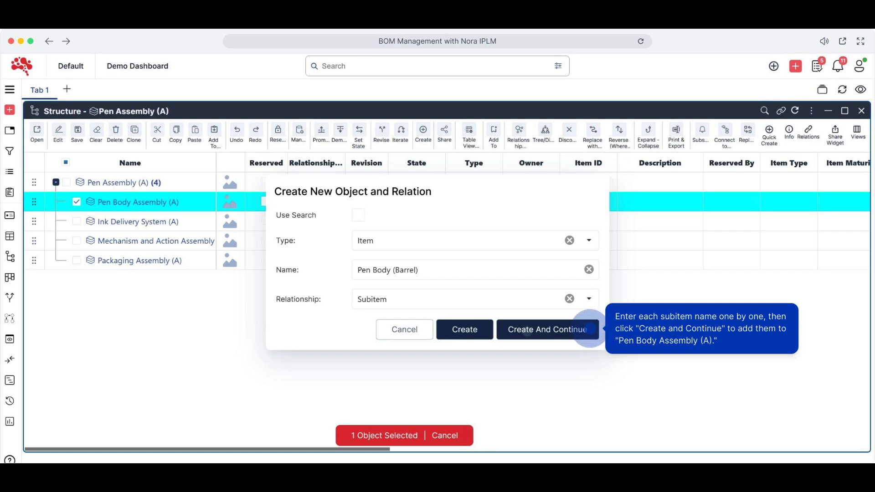
click(590, 328)
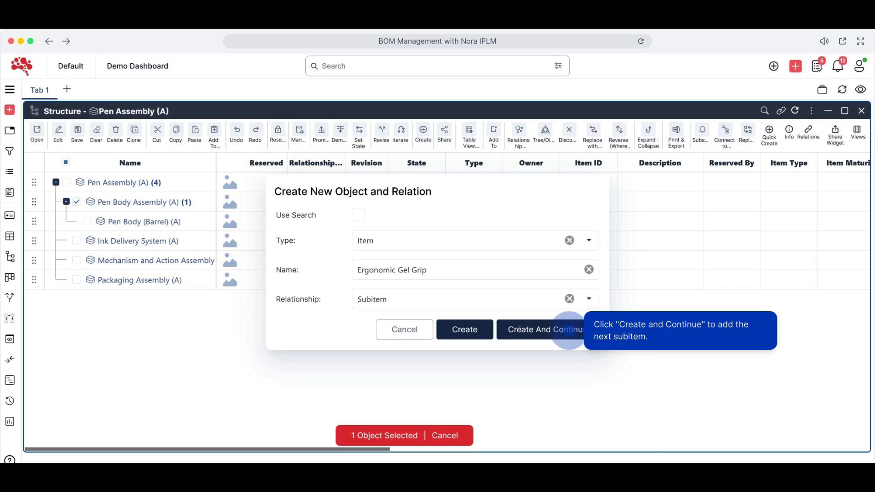
click(568, 329)
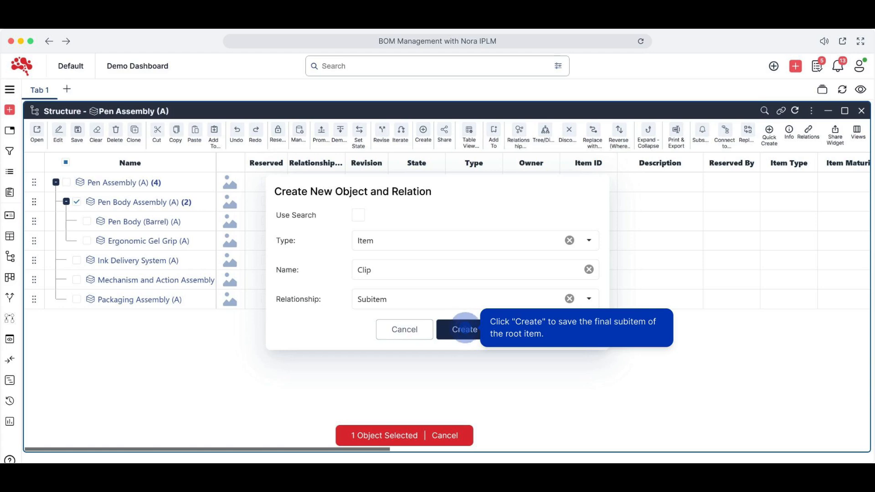
click(464, 329)
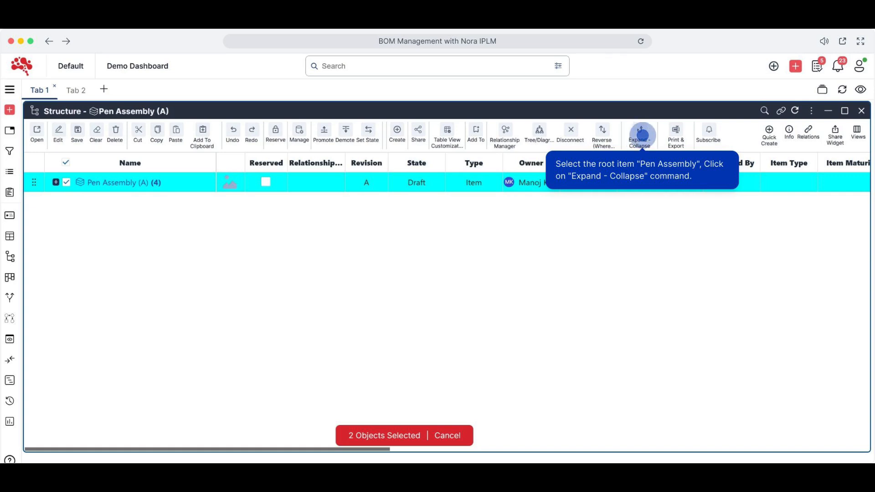
Expand every level of the Pen Assembly structure and collapse it all again
click(640, 135)
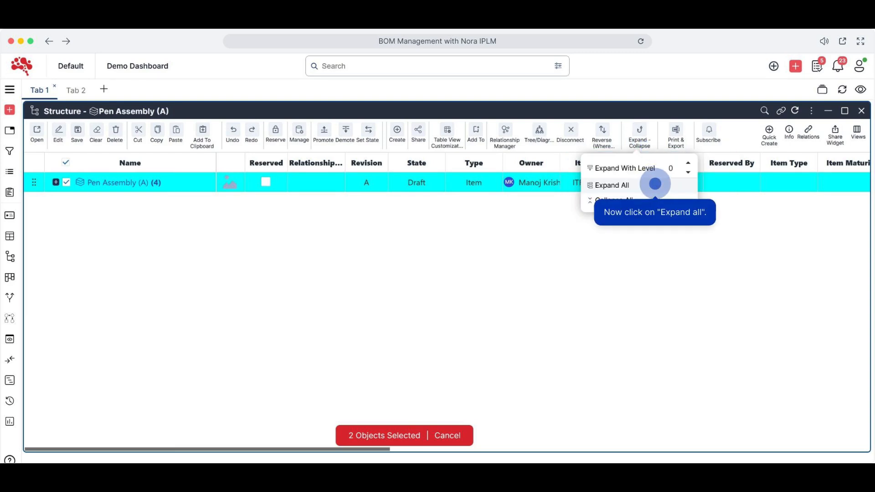
click(655, 184)
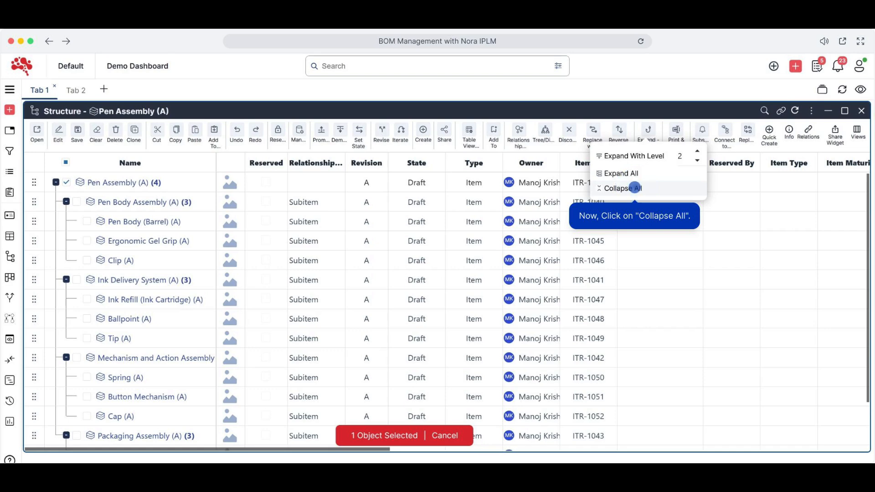
click(634, 187)
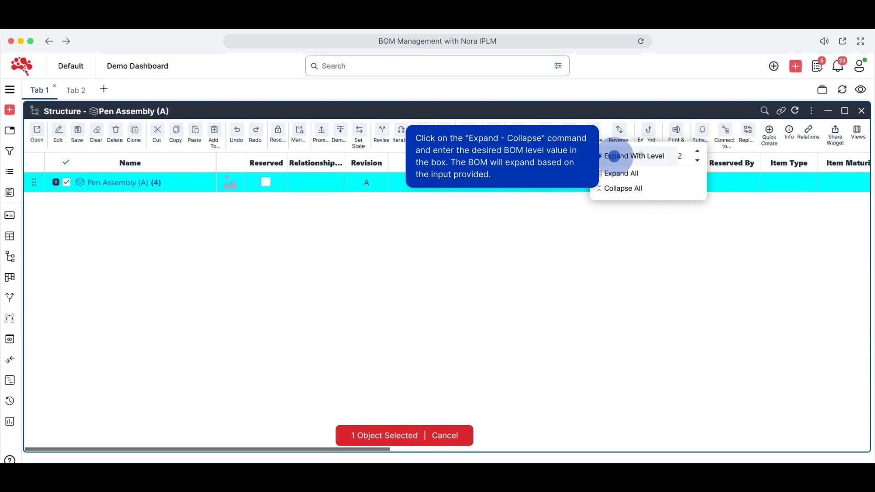
Expand the Pen Assembly structure to level 2 and run Reverse (Where Used) on the Printed Materials item
click(615, 156)
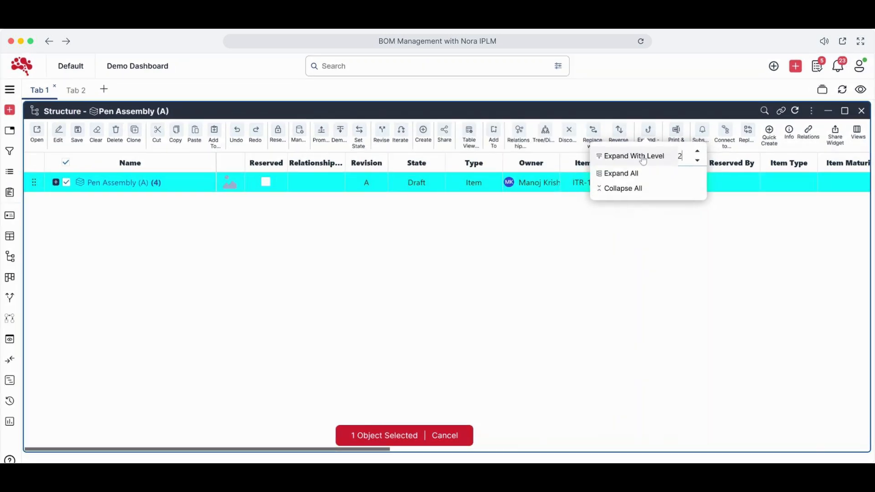
click(643, 158)
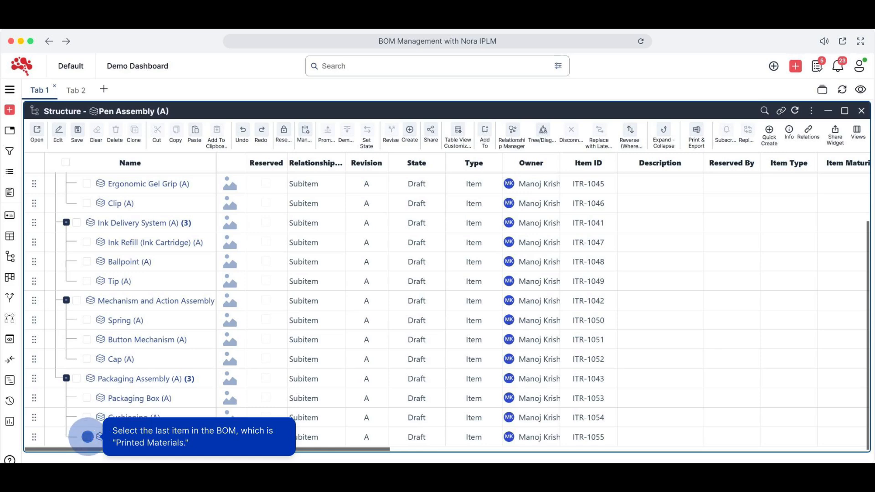
click(86, 437)
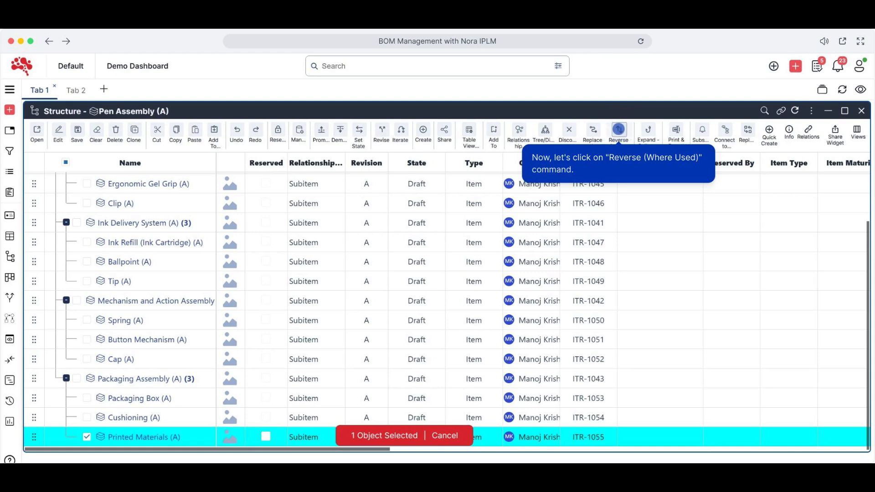
click(619, 130)
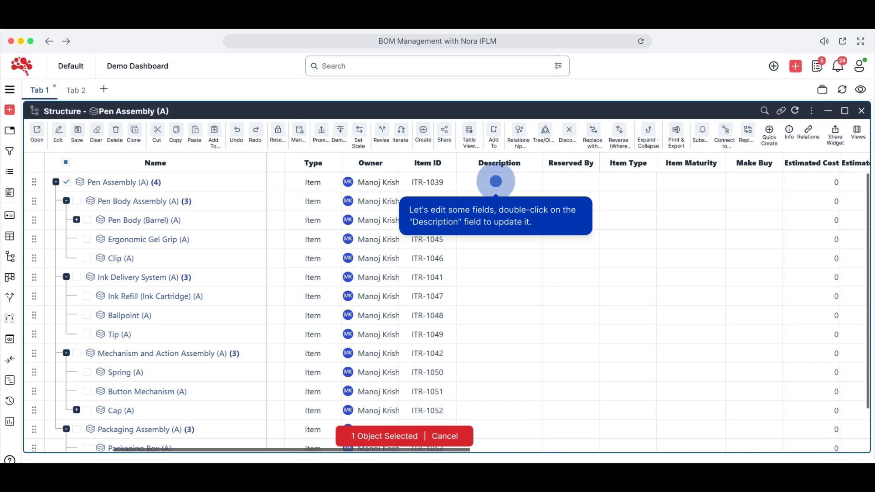
Fill in the Description of each item in the structure, starting with "Assembly of the Pen" for Pen Assembly, and save
double_click(496, 181)
text(As)
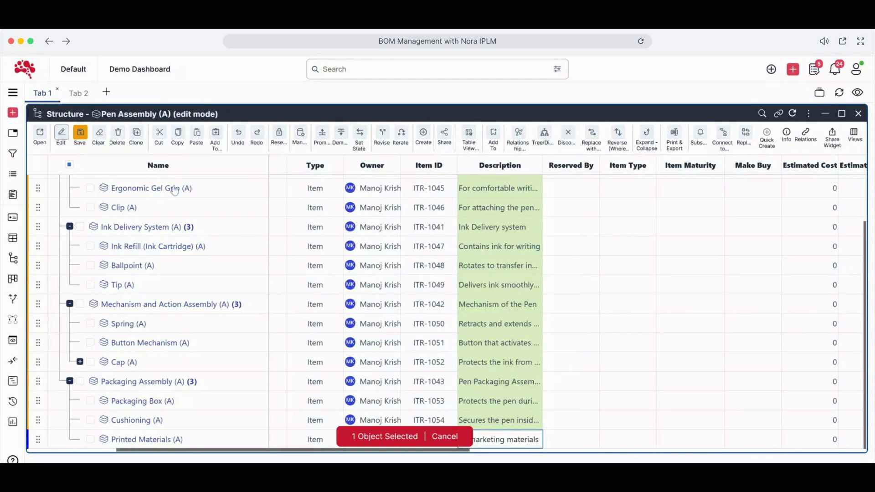
click(79, 132)
click(78, 131)
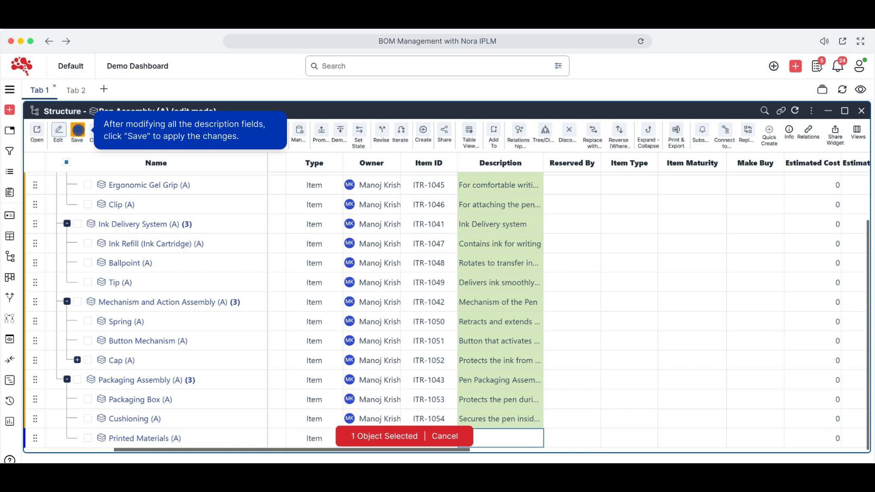
click(78, 130)
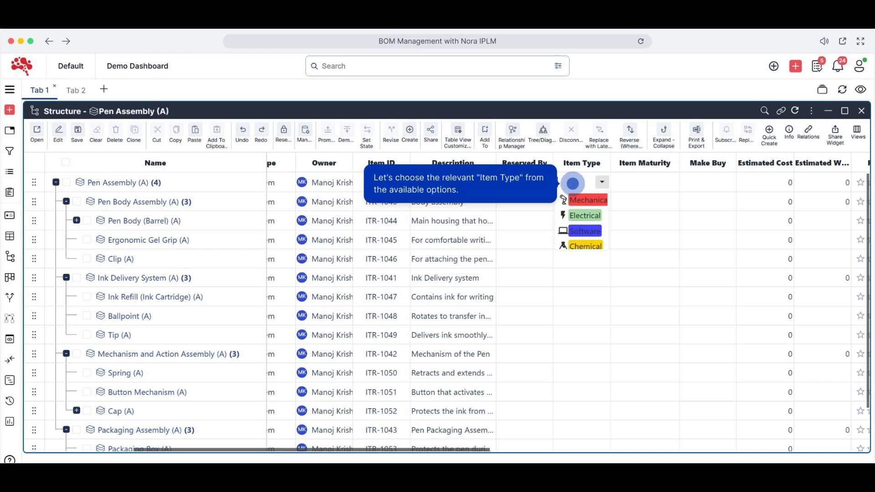
Set Item Type to Mechanical and Item Maturity to Concept for the items in the Pen Assembly structure
click(573, 183)
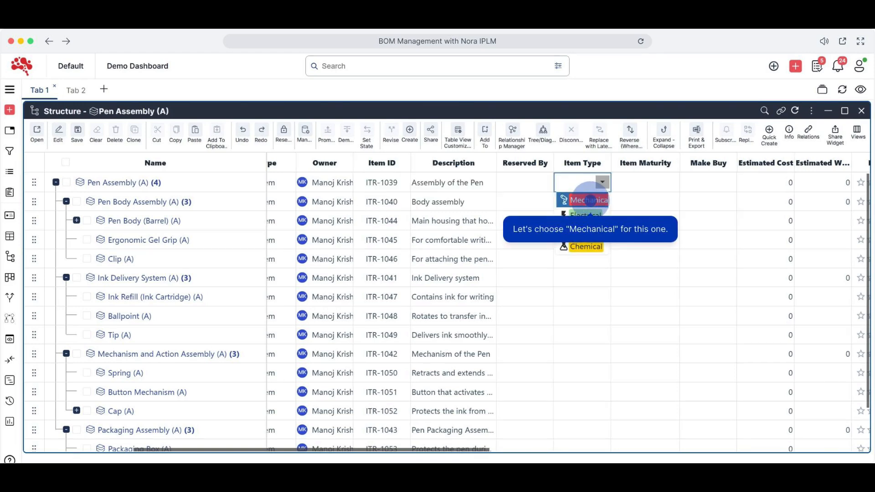
click(589, 200)
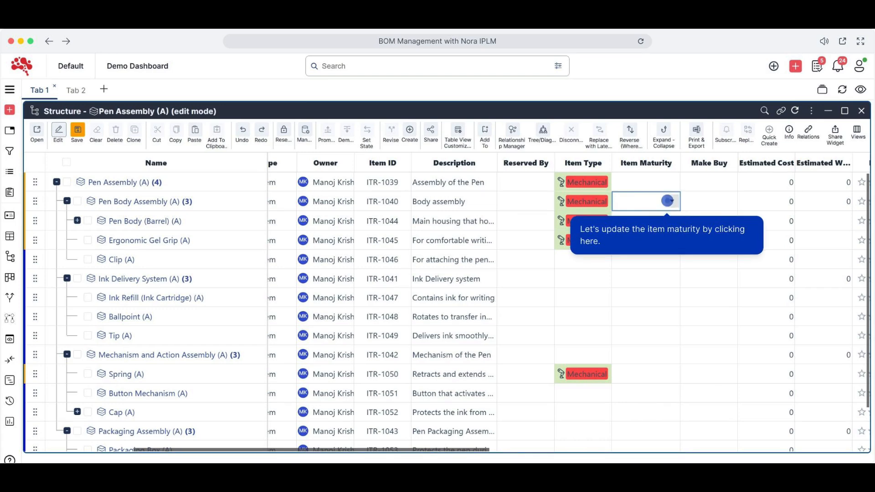
click(668, 201)
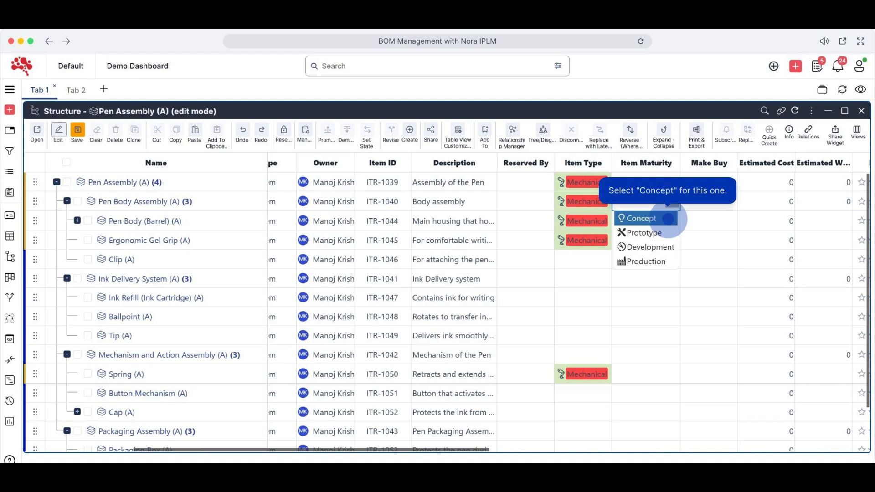
click(668, 218)
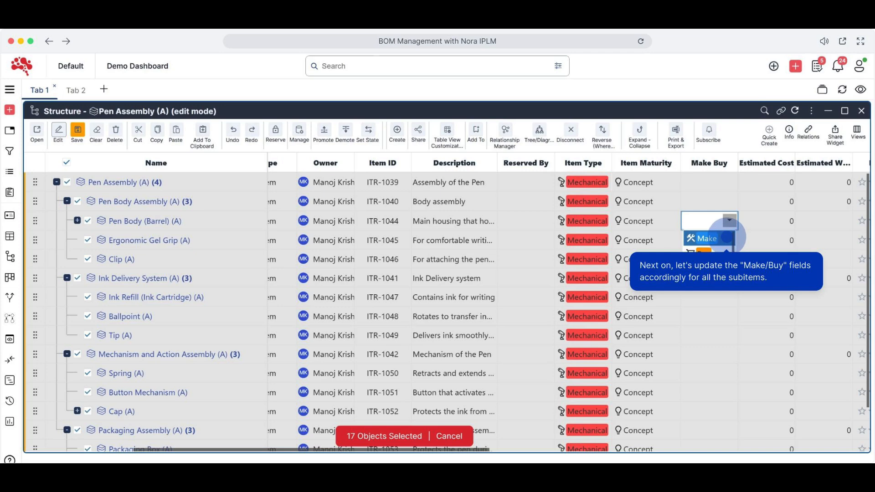
Set Make Buy to Make for the barrel, ink refill, ballpoint, spring, button and cap, Buy for the grip, clip and tip, and save
click(727, 237)
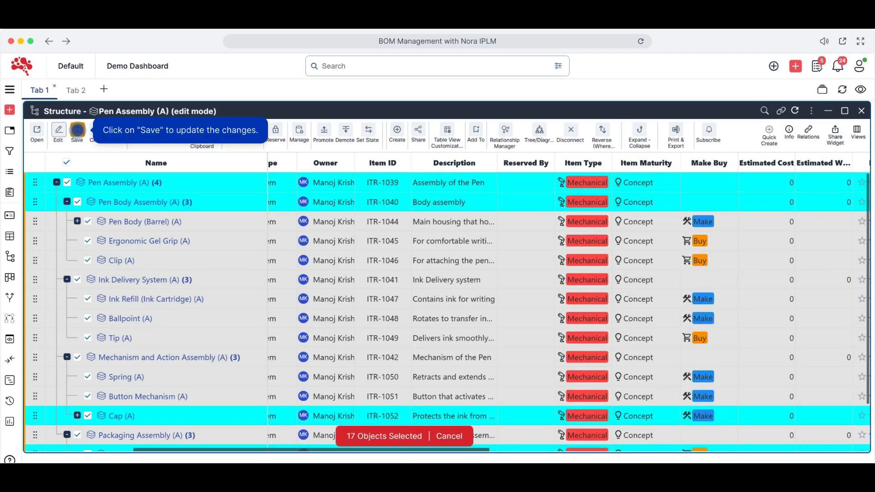
click(78, 131)
scroll(565, 314, right, 8)
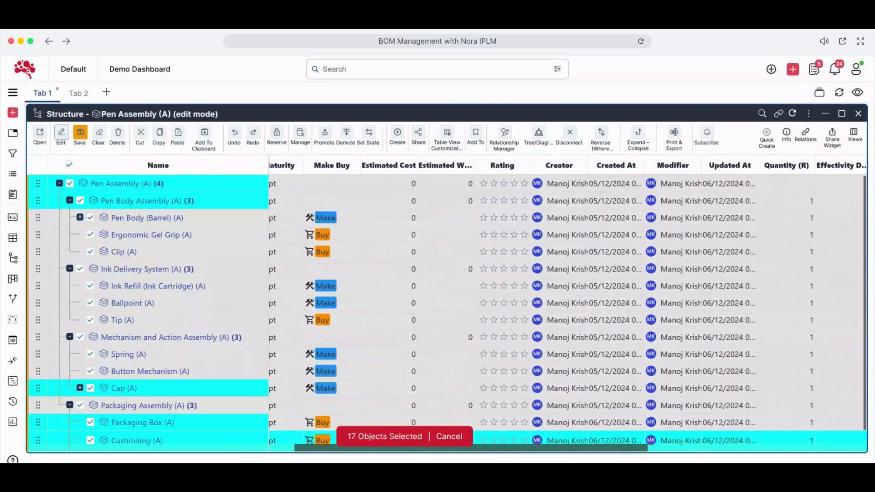
scroll(786, 238, right, 8)
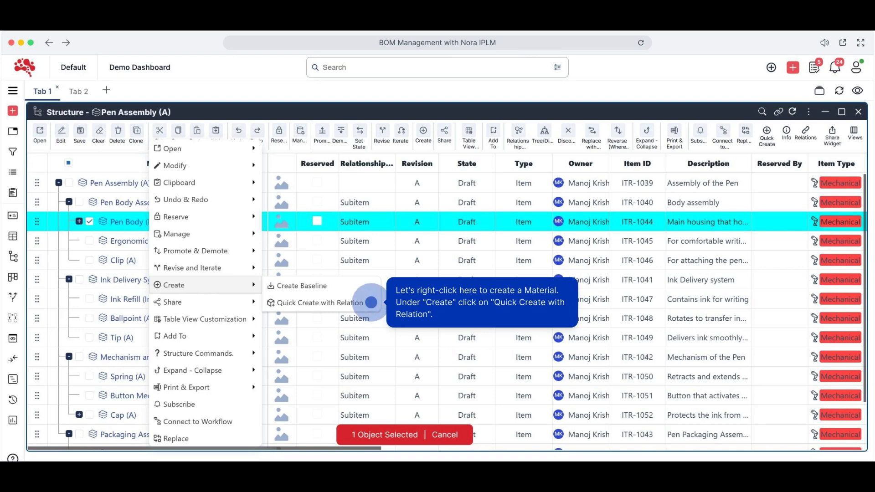
Create the materials "Stainless Steel" and "P20 Metal" under Pen Body (Barrel), using Material as both type and relationship
click(371, 302)
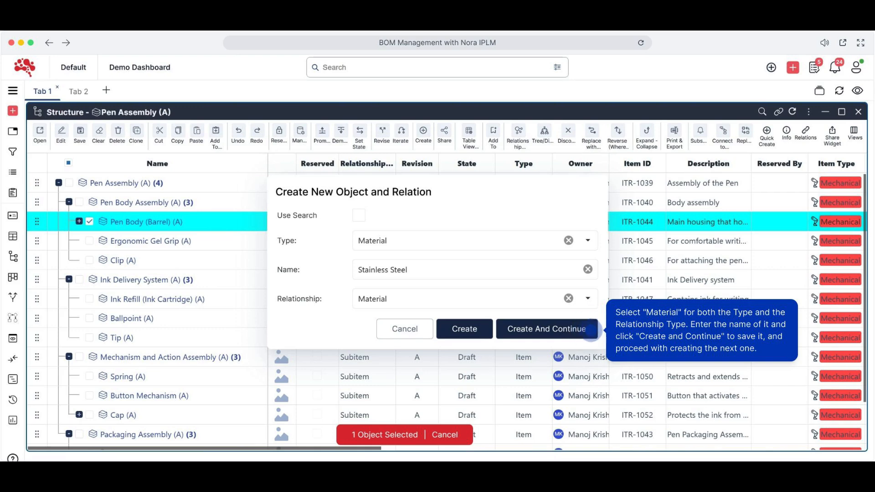
click(591, 329)
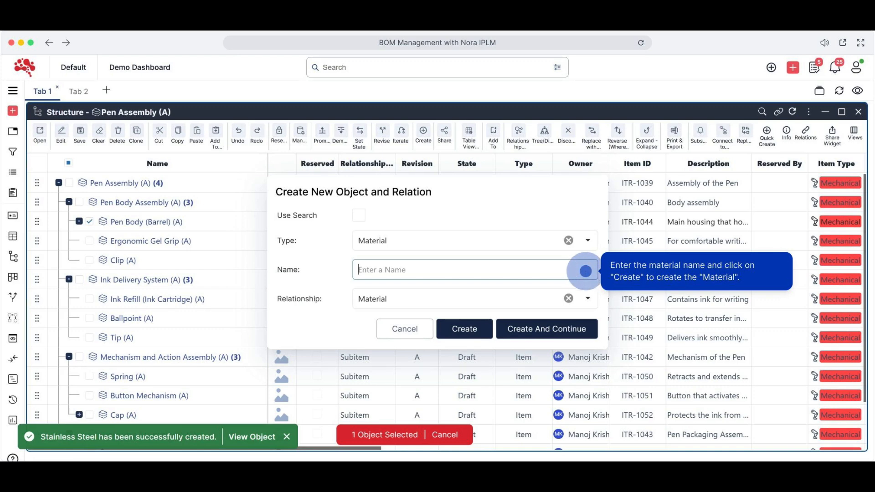
text(P20 metal)
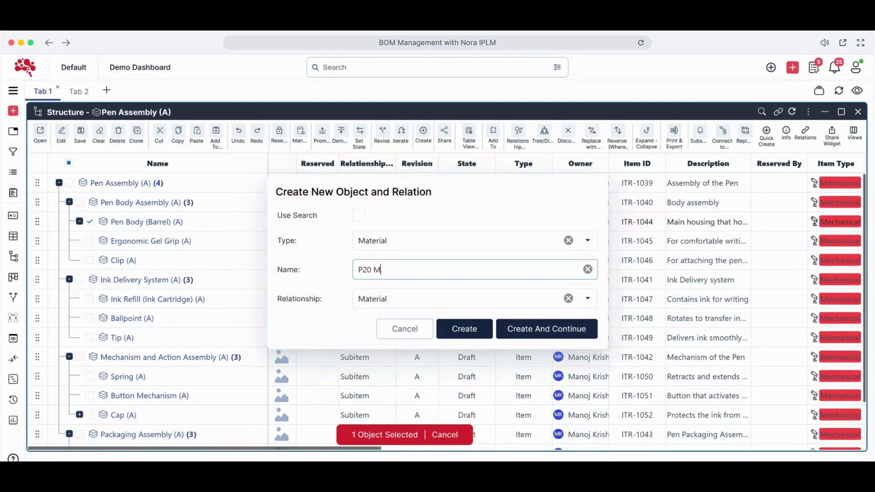
click(464, 329)
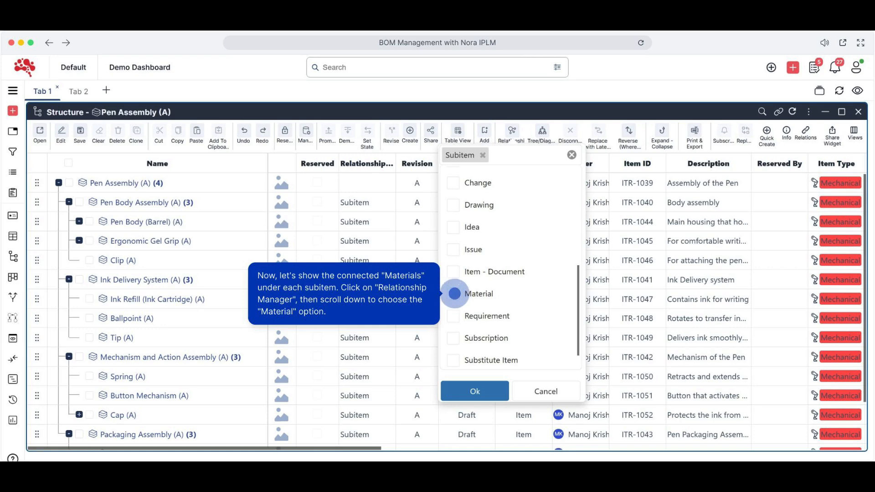
Show the connected Material relationships along with the subitems in the Pen Assembly structure
click(453, 294)
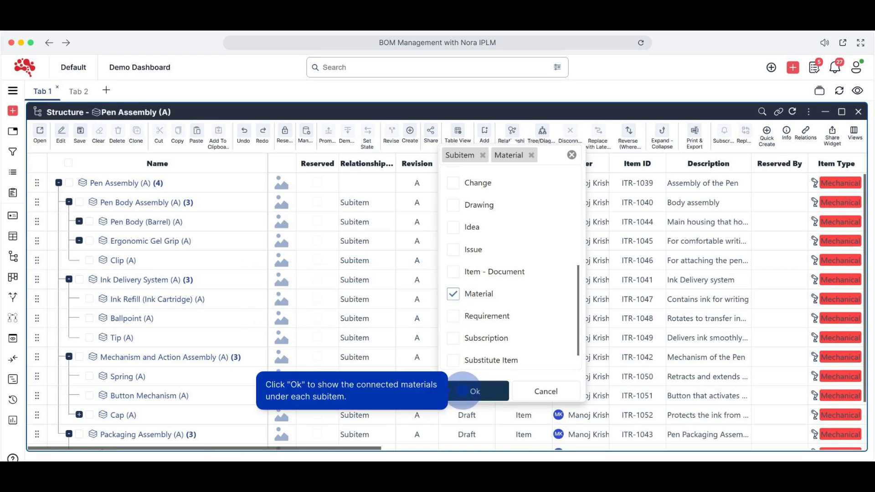
click(475, 392)
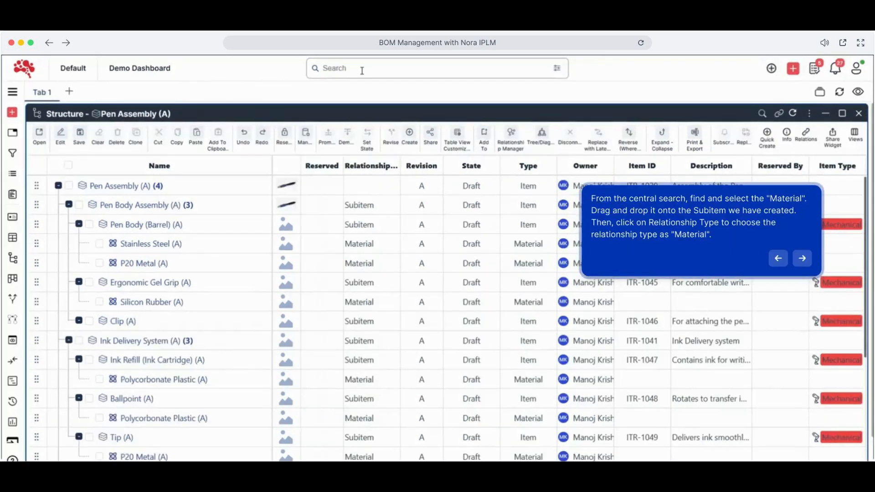
Search for the existing Stainless Steel material and connect it to the Clip subitem with the Material relationship type
click(361, 70)
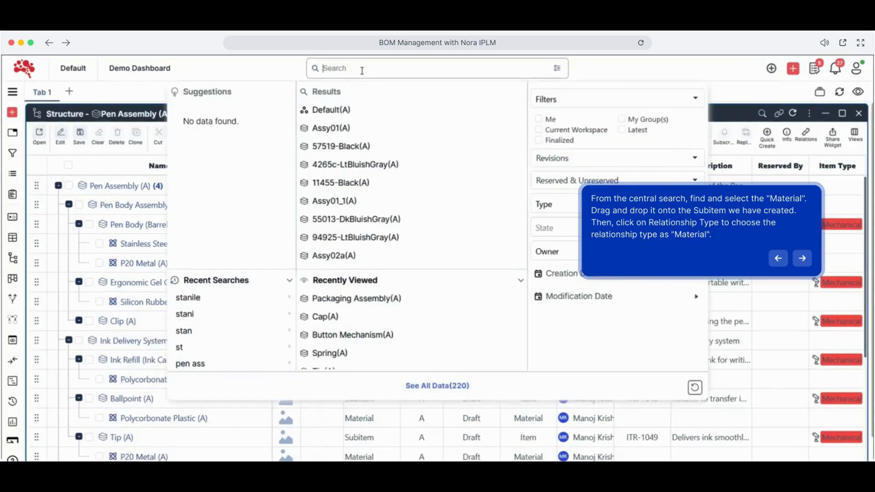
text(stain)
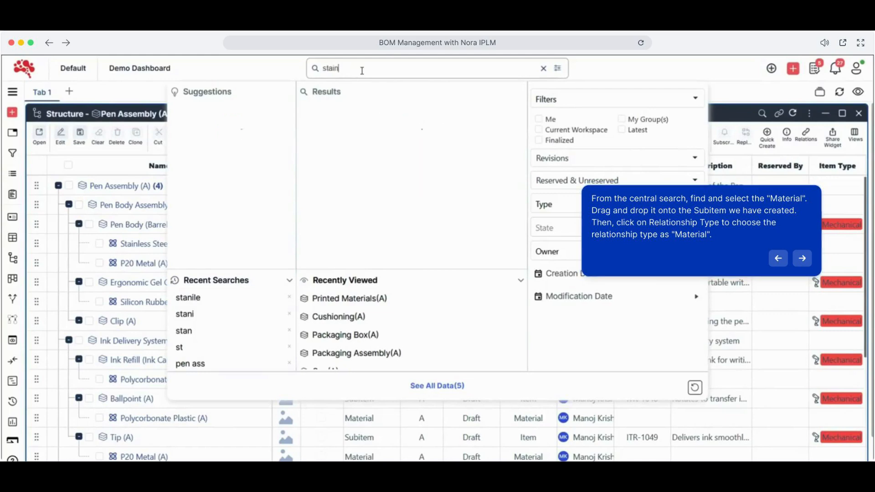
drag(346, 110, 160, 323)
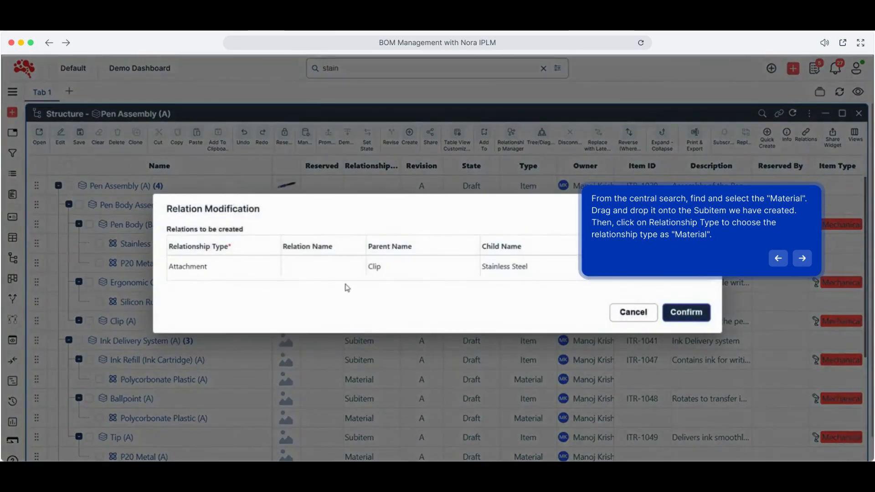
click(272, 271)
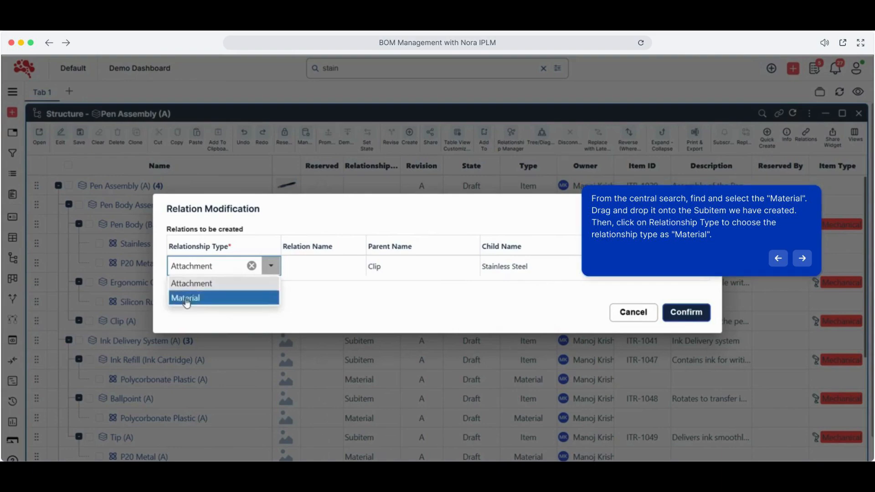
click(184, 300)
click(686, 313)
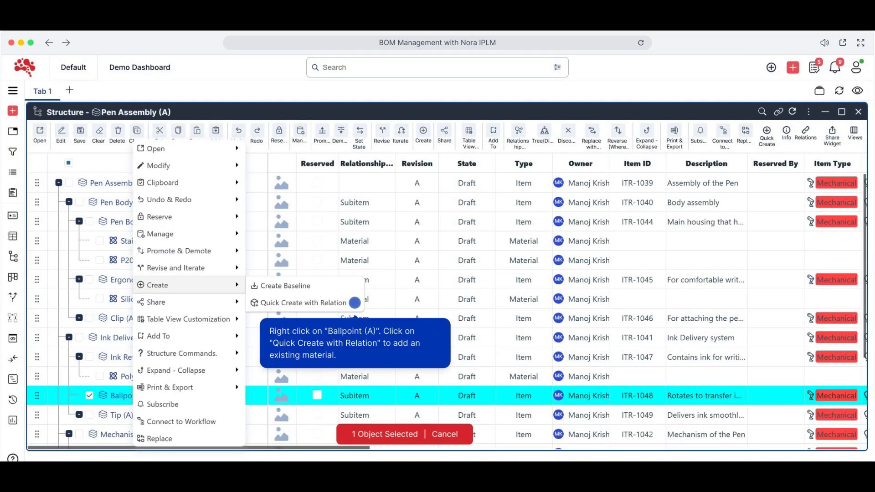
Connect the existing material Polycarbonate Plastic to Ballpoint using search, with Material as both type and relationship
click(355, 302)
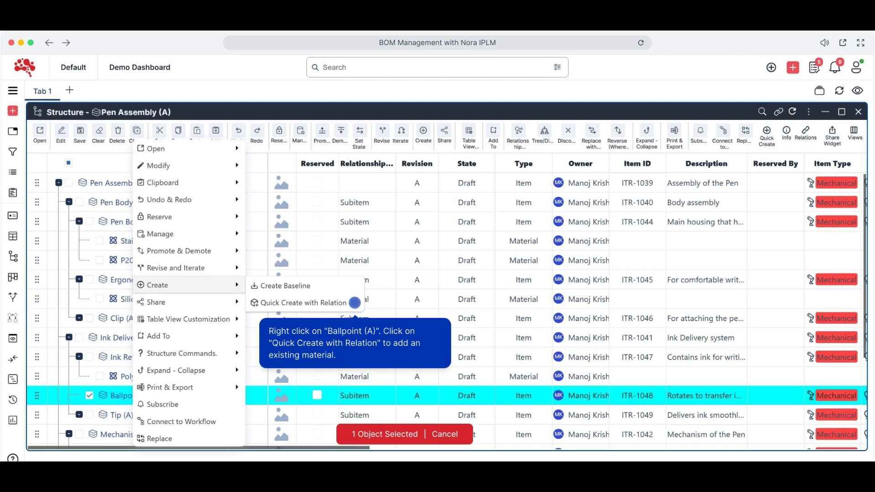
click(355, 303)
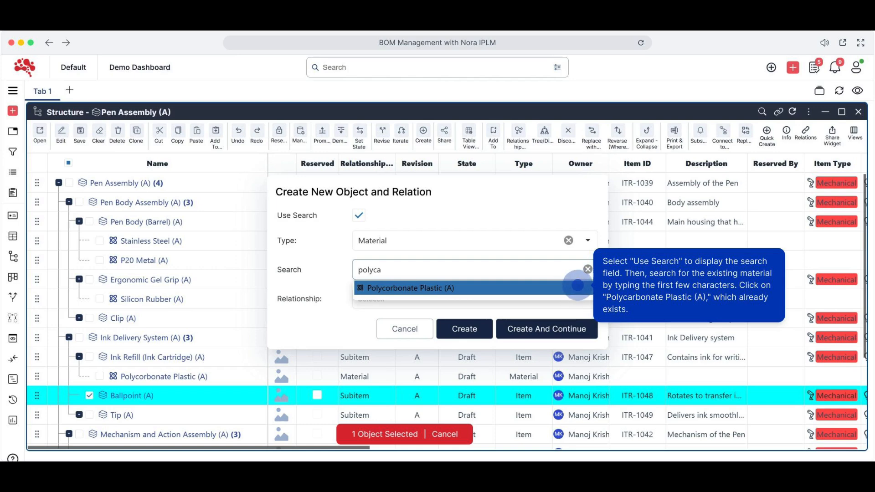
click(577, 287)
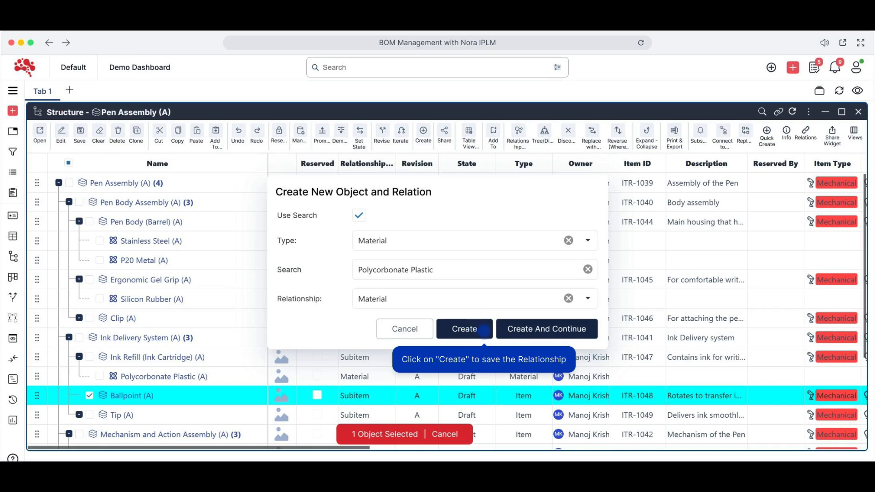
click(483, 329)
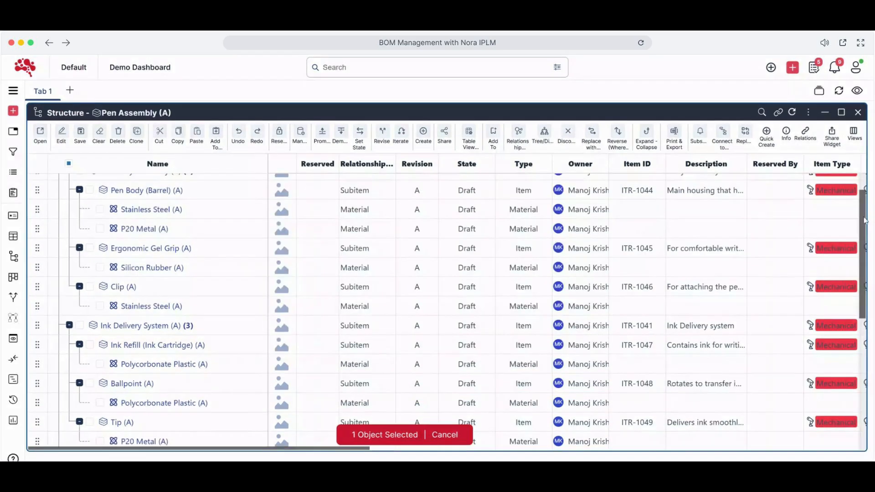
View the reverse (where used) structure of the Stainless Steel material under Clip
scroll(863, 258, down, 3)
drag(862, 259, 863, 360)
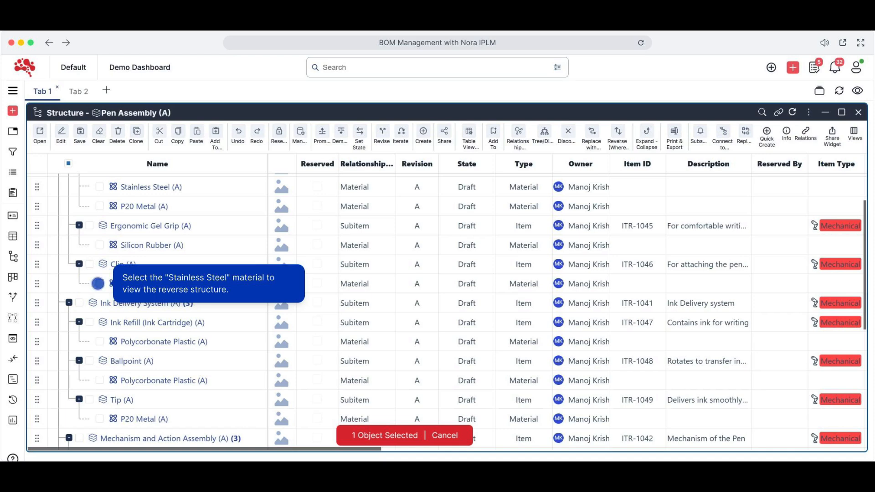
click(99, 284)
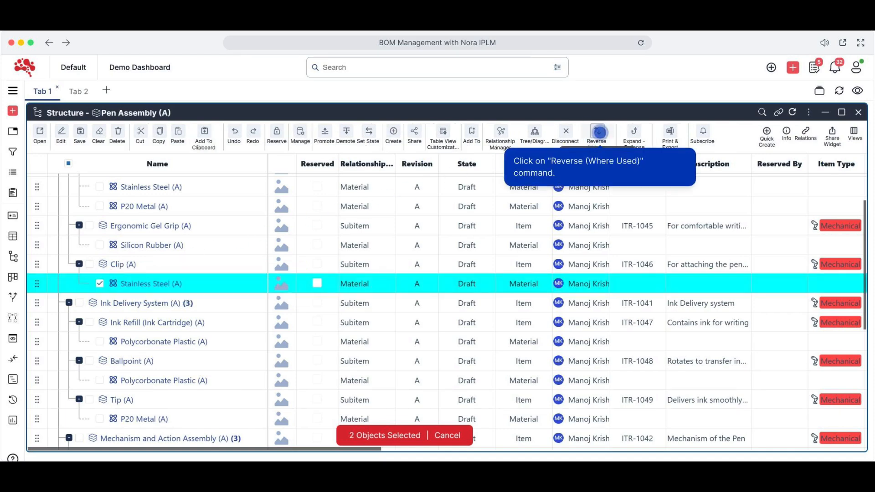
click(599, 133)
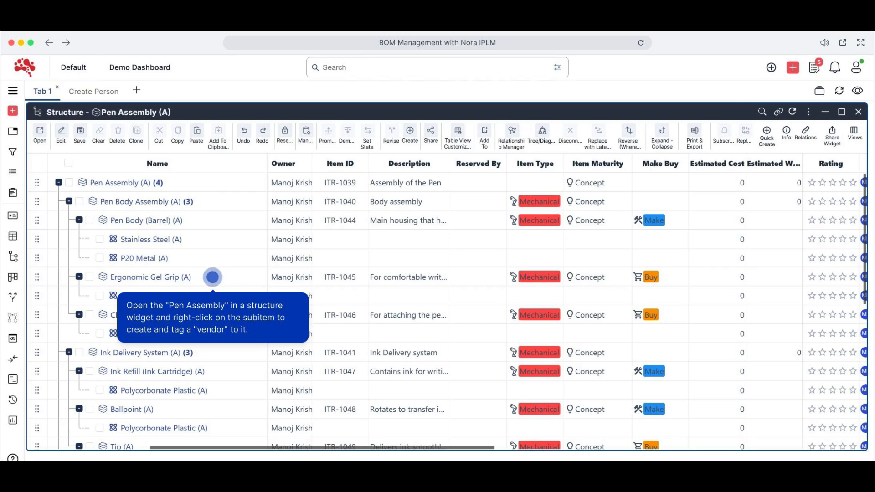
Create the vendor "Mega Parts Hub" under Ergonomic Gel Grip and show the AVL relationships in the structure
right_click(213, 278)
mouse_move(248, 283)
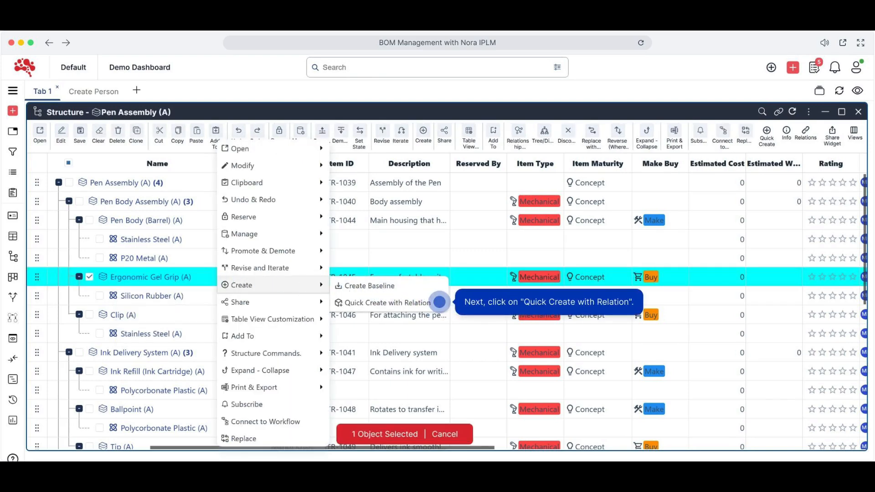
click(440, 302)
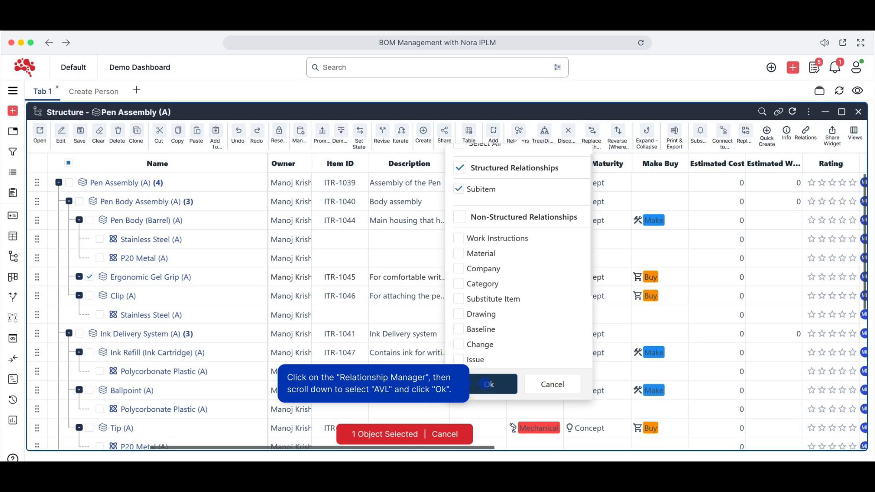
click(485, 383)
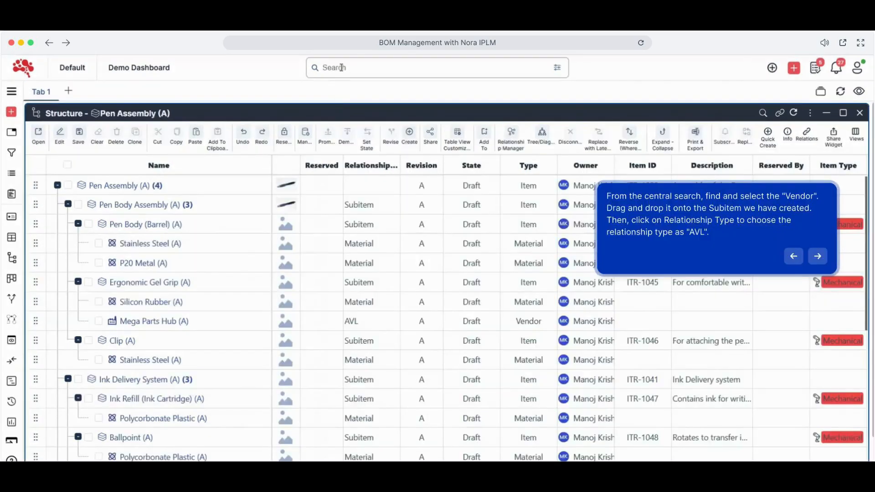
Search for the vendor Quantum Tooling ltd and connect it to the Clip subitem with the AVL relationship type
click(342, 68)
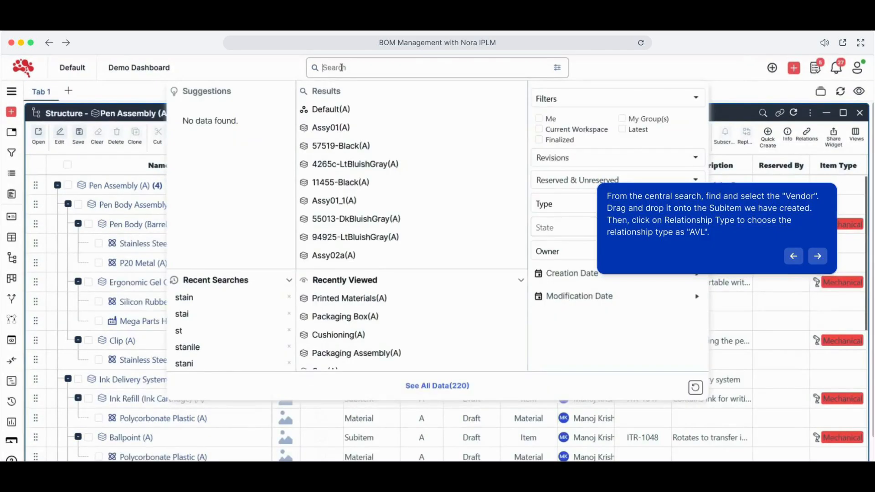
text(quant)
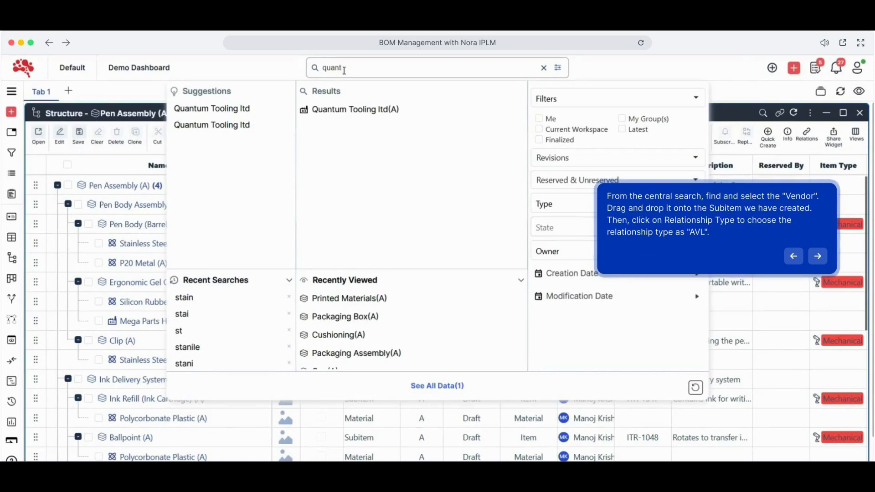
drag(347, 114, 149, 340)
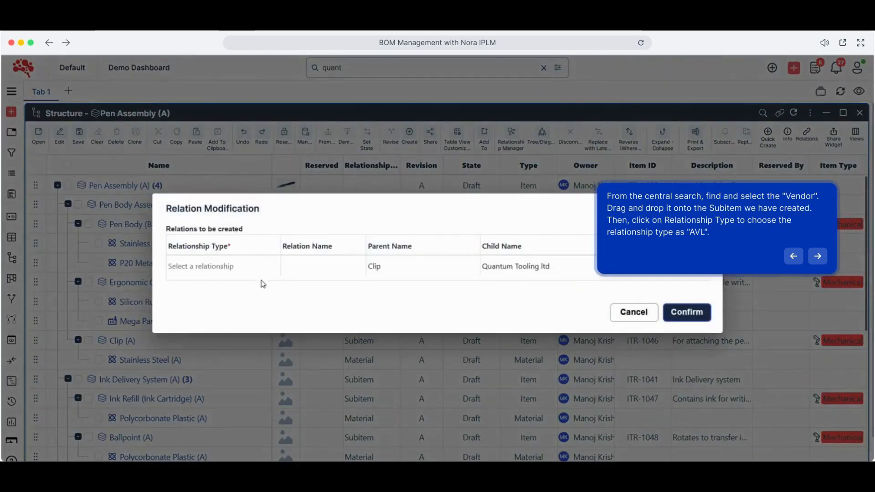
click(269, 269)
click(272, 270)
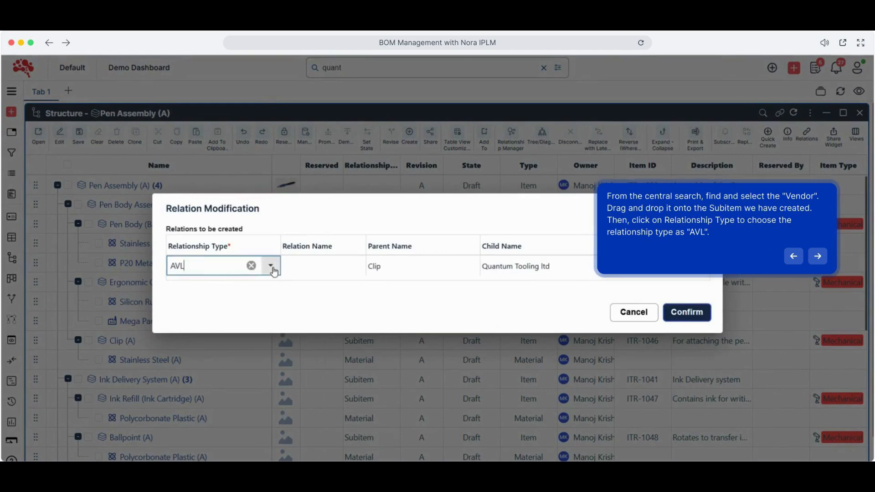
click(270, 268)
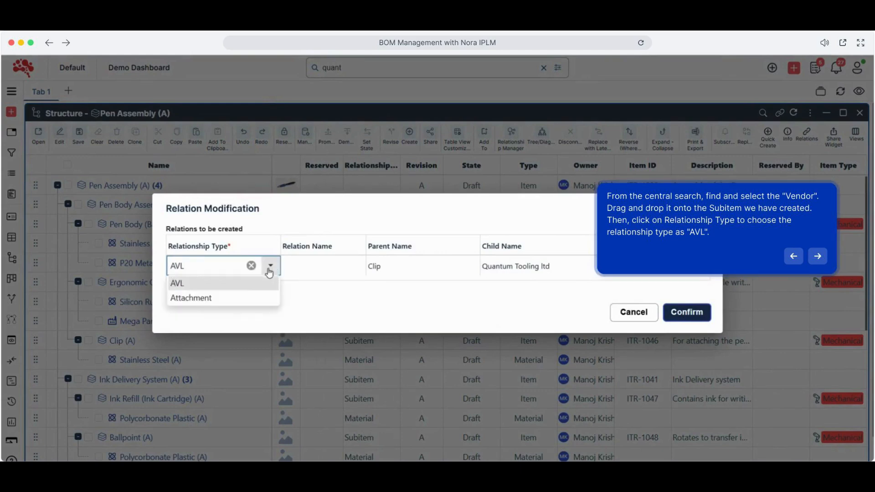
click(205, 286)
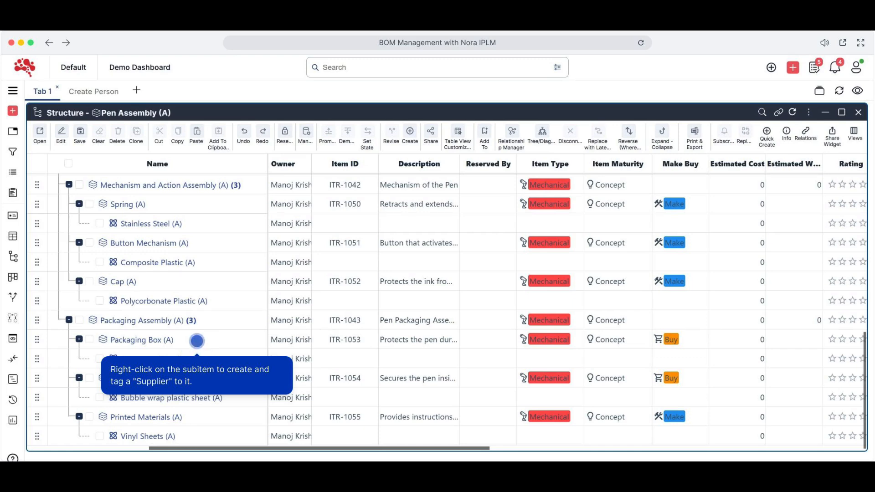
Create the supplier "NexGen Tooling co" under Packaging Box with the AVL relationship
right_click(197, 341)
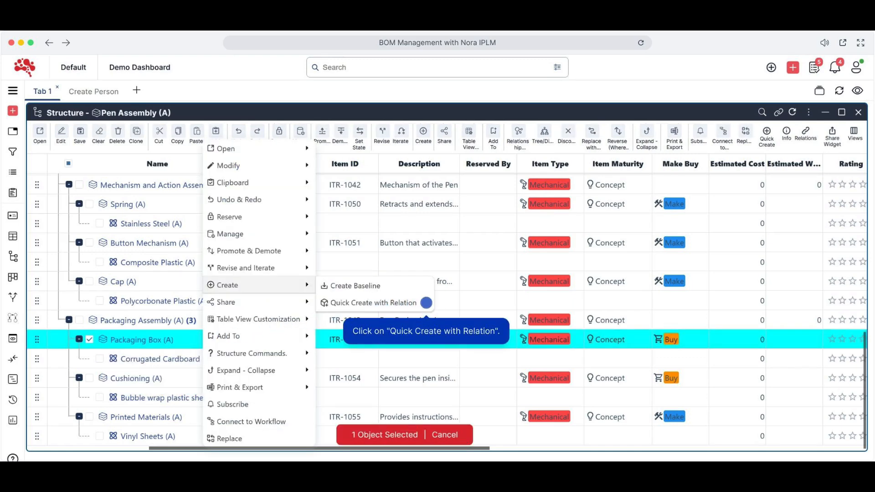
click(426, 302)
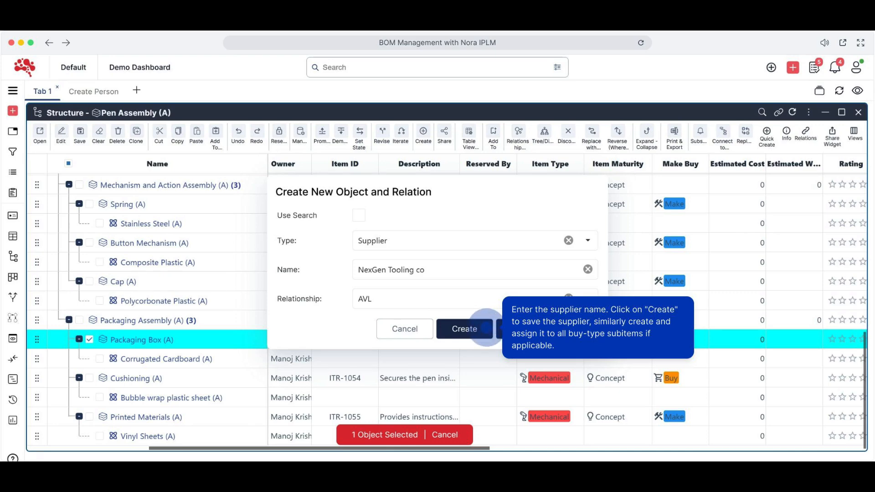
click(484, 328)
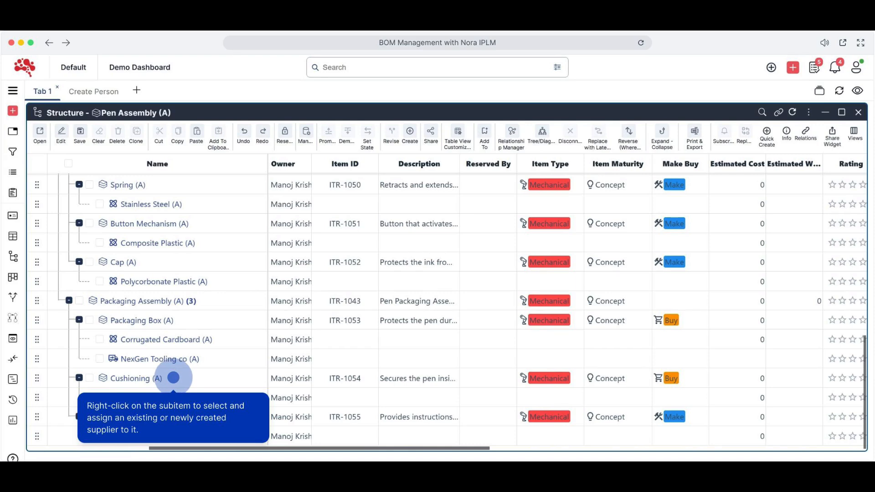
Assign the existing supplier NexGen Tooling co to Cushioning using search, with type Supplier and relationship AVL
right_click(173, 377)
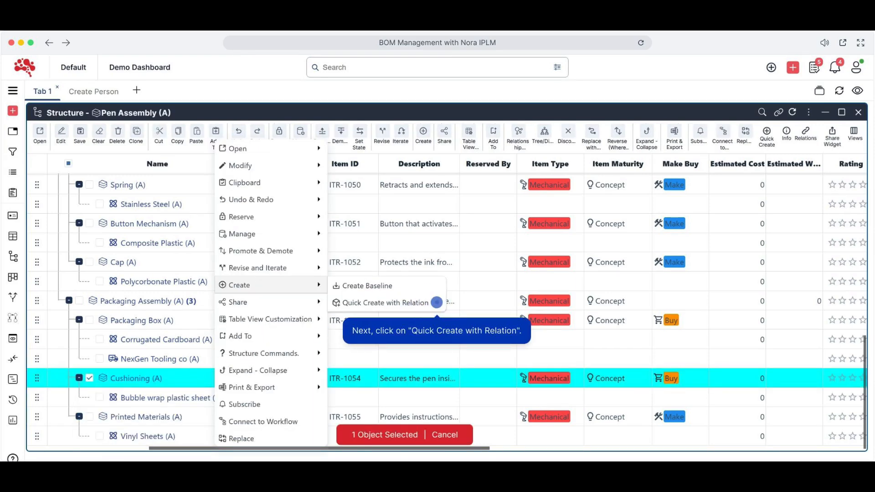
click(437, 303)
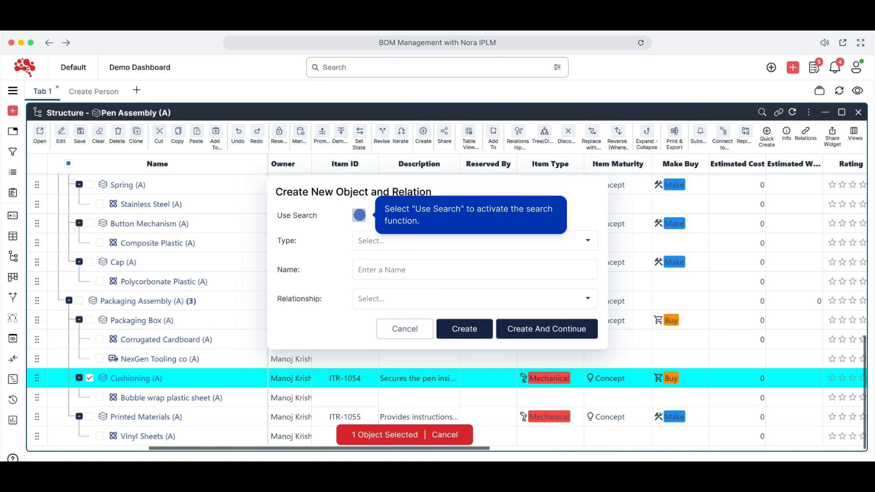
click(359, 215)
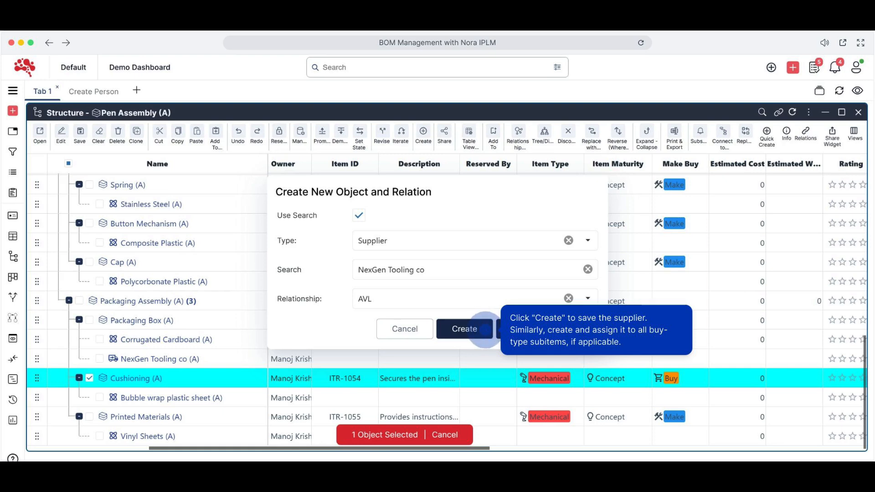
click(486, 329)
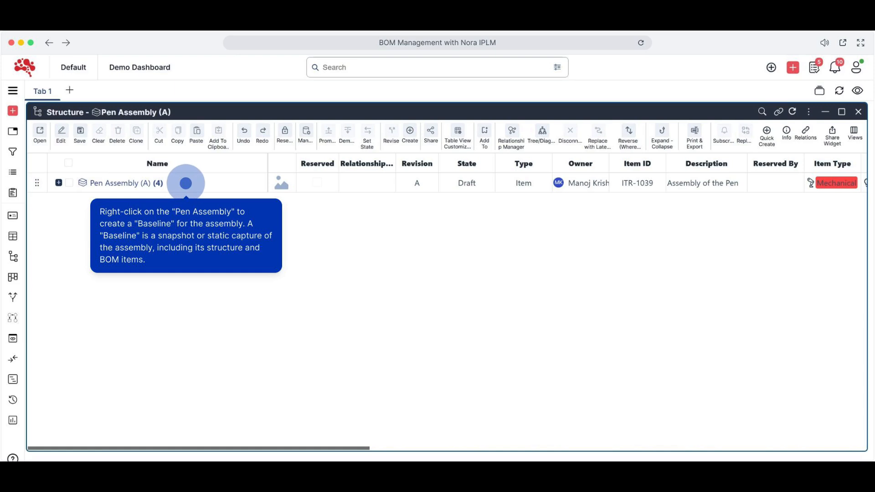
Create a baseline of Pen Assembly named "Pen Assembly Baseline 10 Dec 2024" with the structure included
right_click(186, 183)
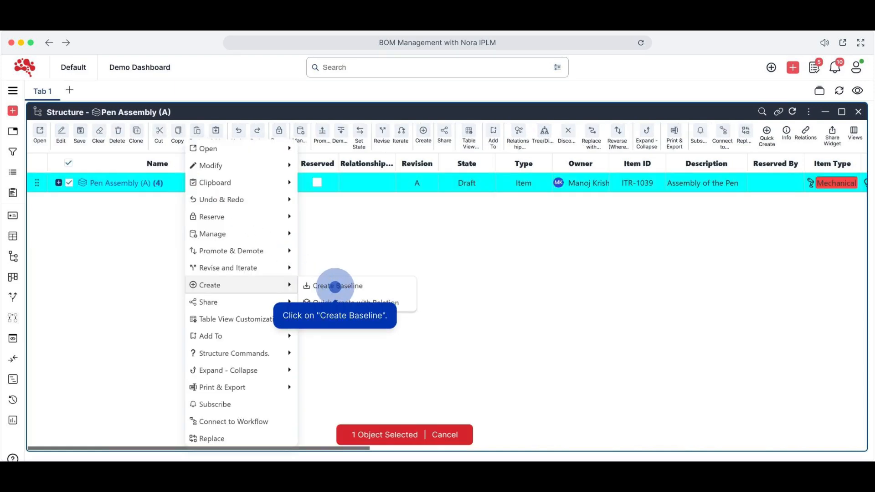
click(335, 286)
text(Pen Assembly Baseline 10 Dec 2024)
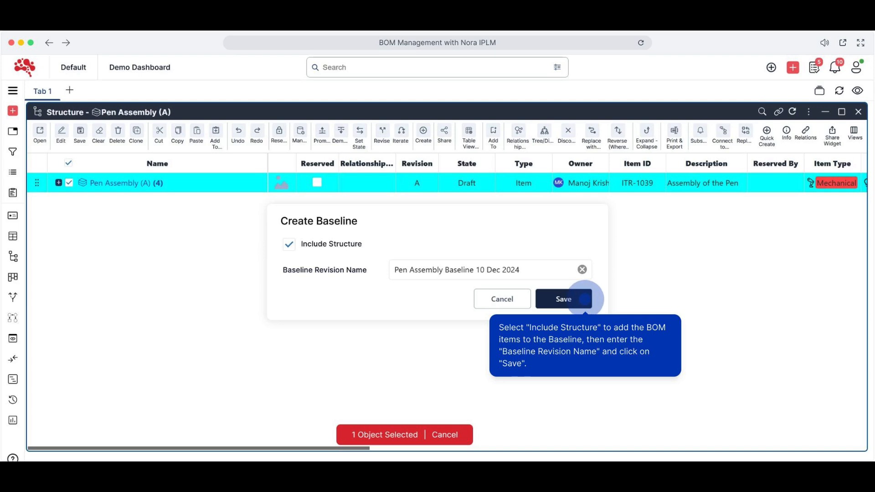
click(584, 299)
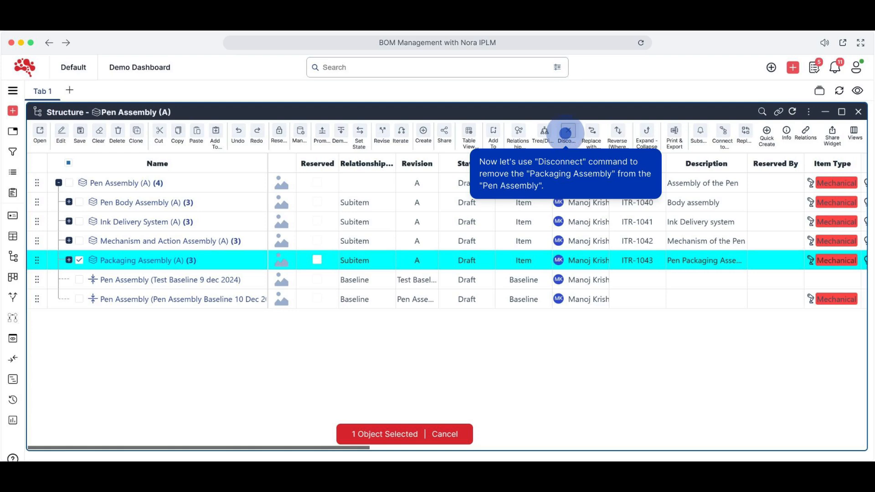
Disconnect Packaging Assembly and the "Test Baseline 9 dec 2024" baseline from Pen Assembly
click(568, 133)
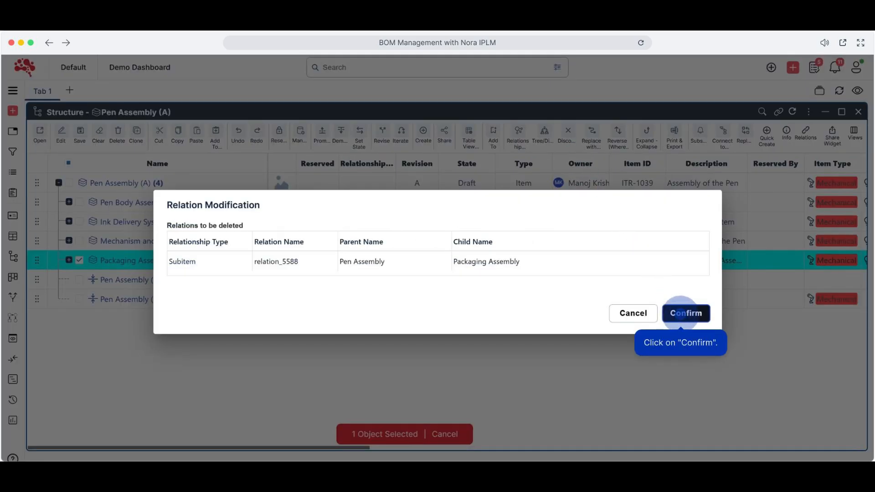
click(681, 314)
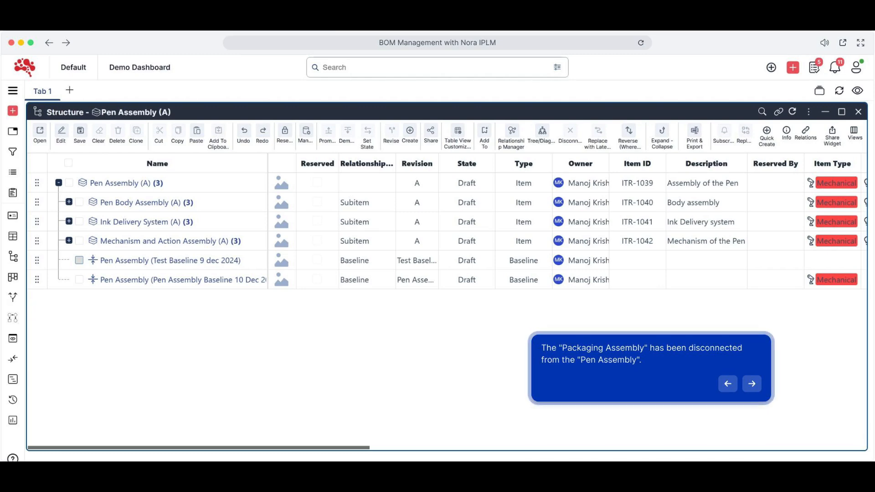
click(80, 260)
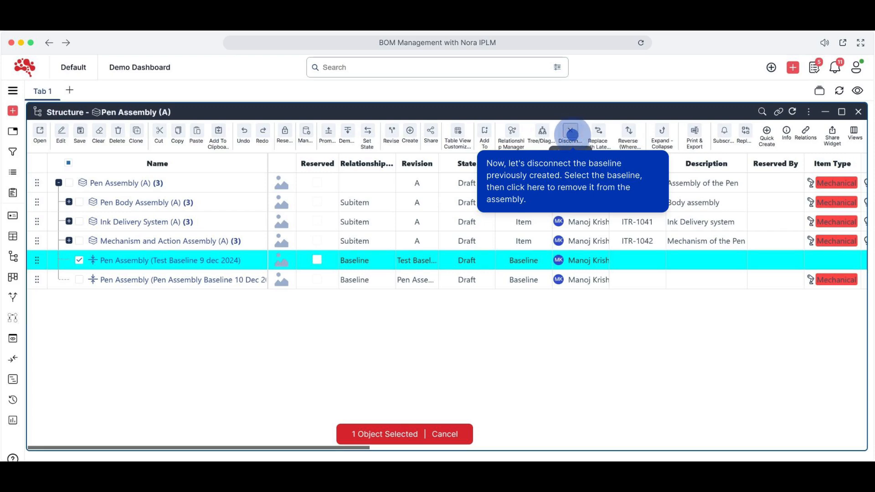
click(573, 135)
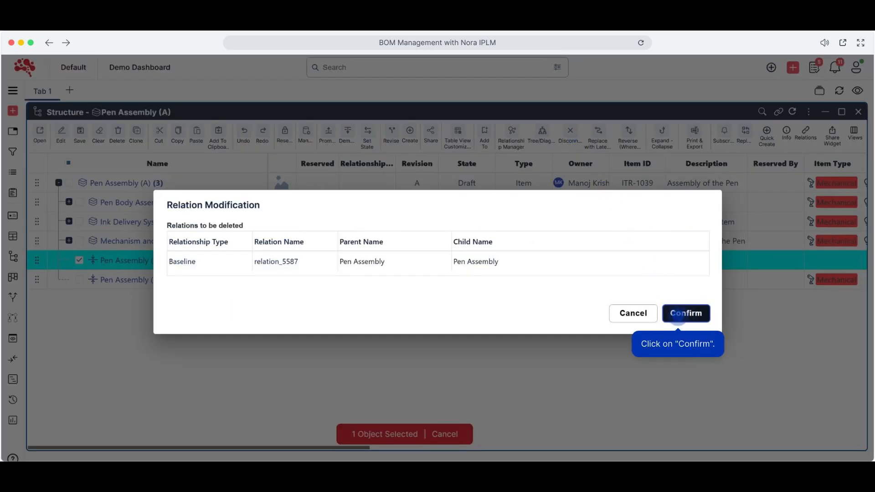
click(678, 314)
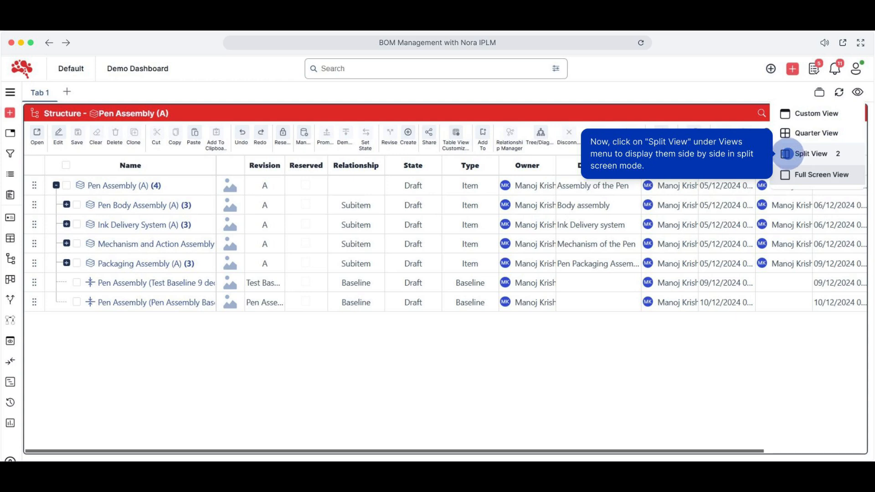
Display the current Pen Assembly structure and its baseline structure side by side in Split View
click(786, 153)
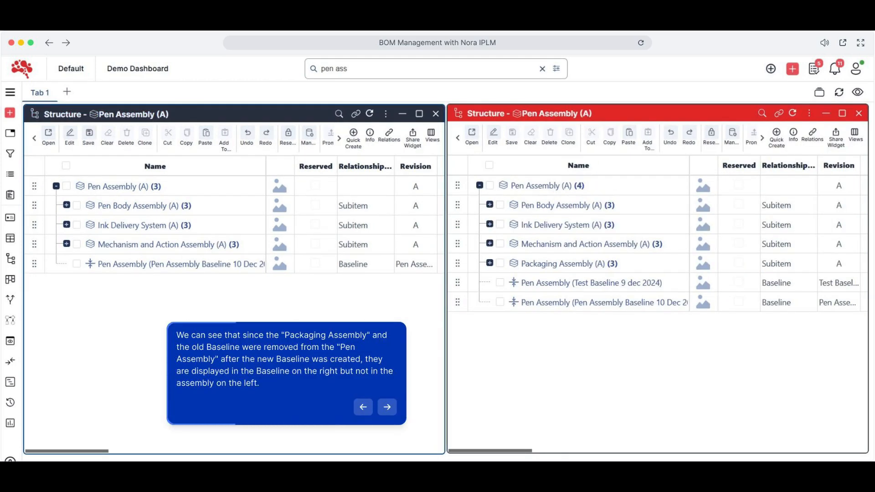